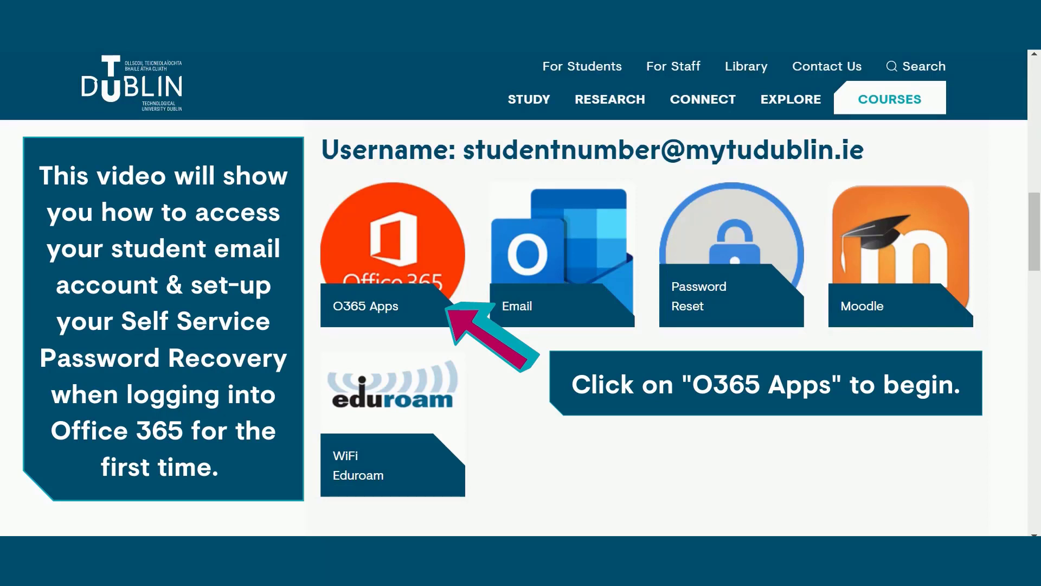
# Open Office 365 from the student services page and start signing in
pyautogui.click(404, 238)
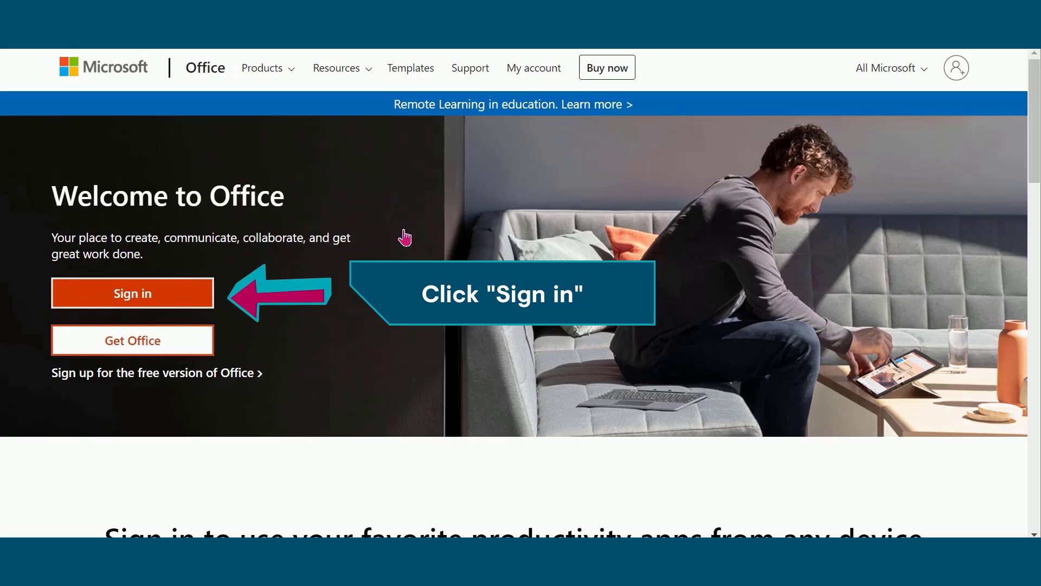
pyautogui.click(131, 294)
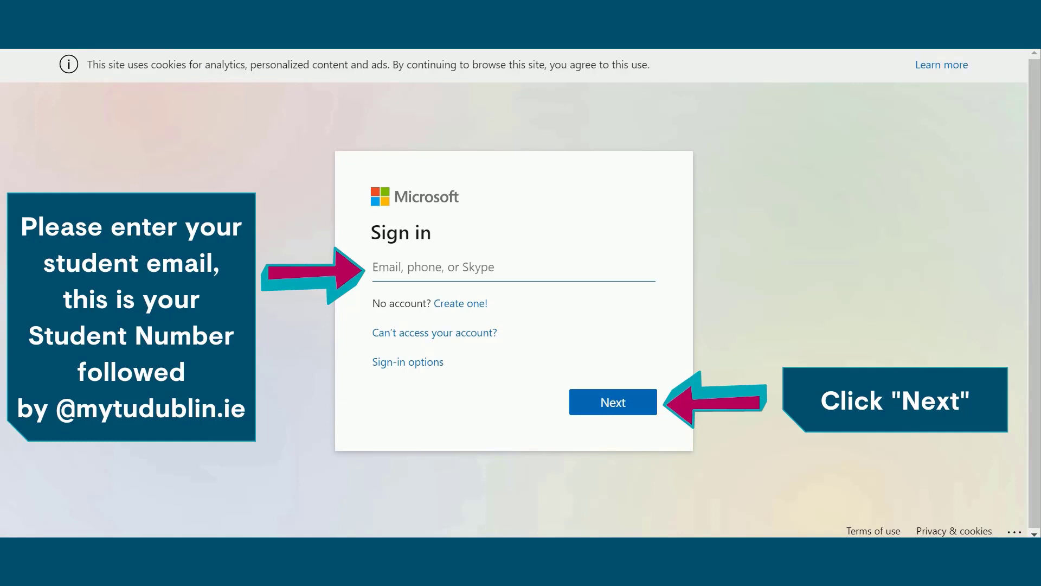
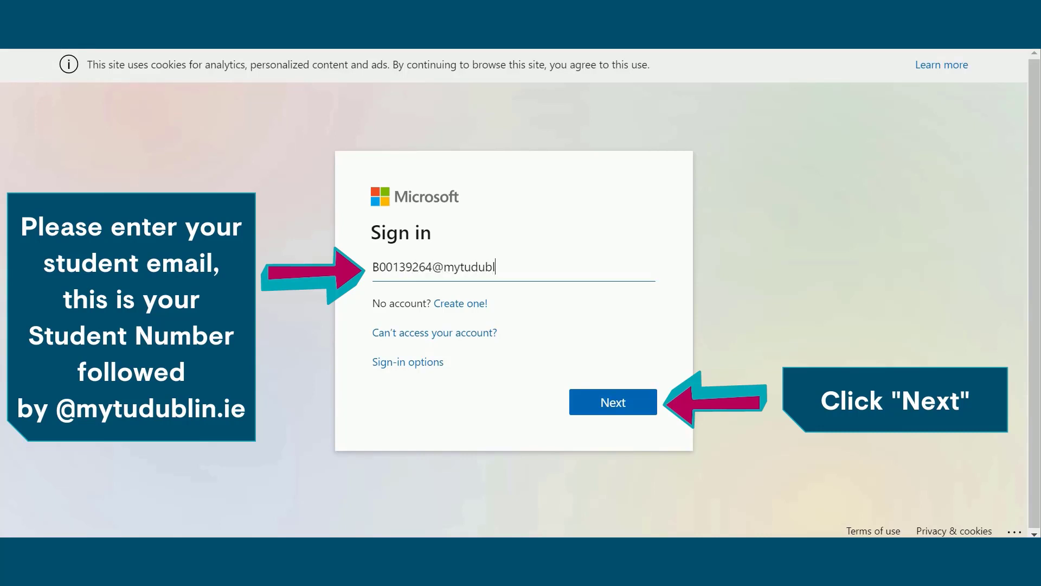
# Enter the student email address and continue to the password page
pyautogui.click(611, 408)
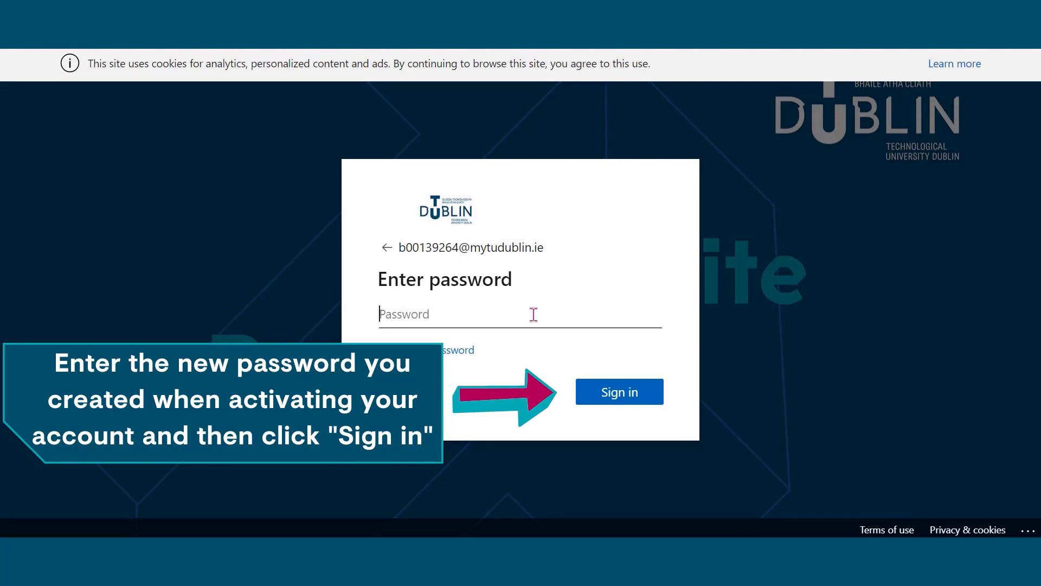
# Enter the account password to sign in
pyautogui.write('••••••••••••••')
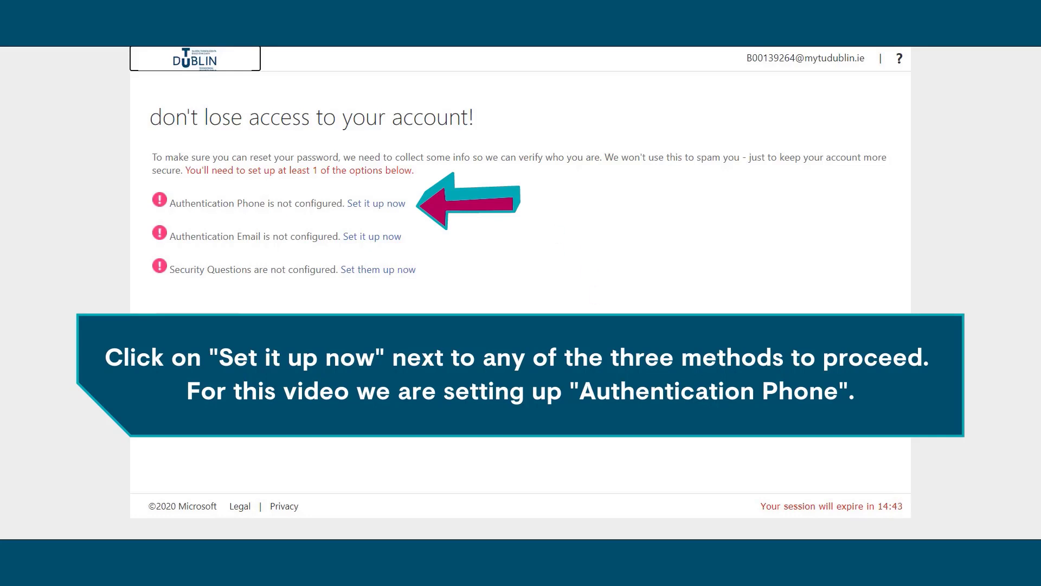
# Begin setting up Authentication Phone as a recovery method
pyautogui.click(381, 205)
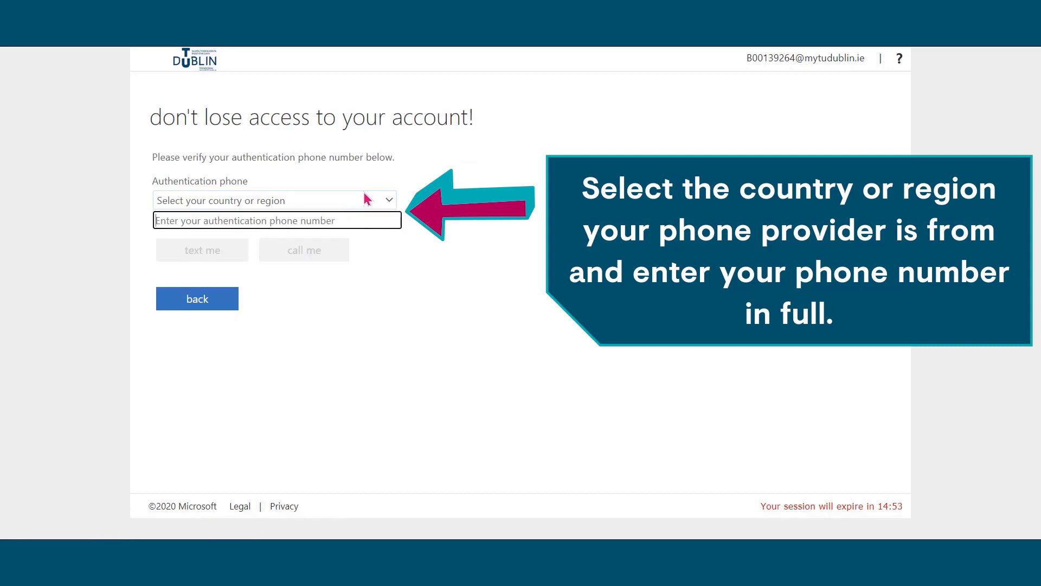
# Choose Ireland (+353) from the country list and type the phone number
pyautogui.click(364, 199)
pyautogui.scroll(-20, 327, 320)
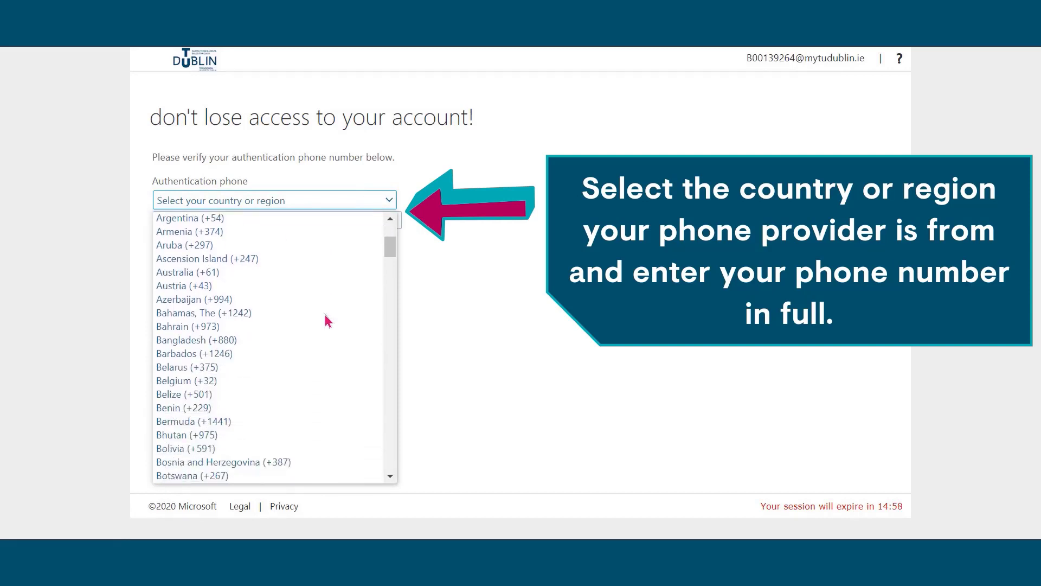
pyautogui.scroll(-9, 327, 320)
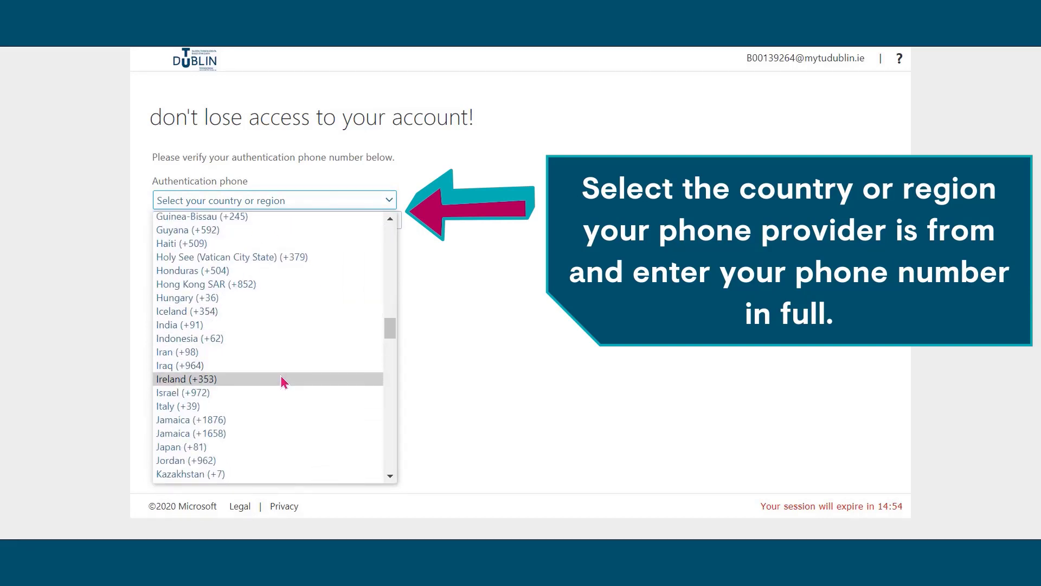
pyautogui.click(286, 379)
pyautogui.click(302, 215)
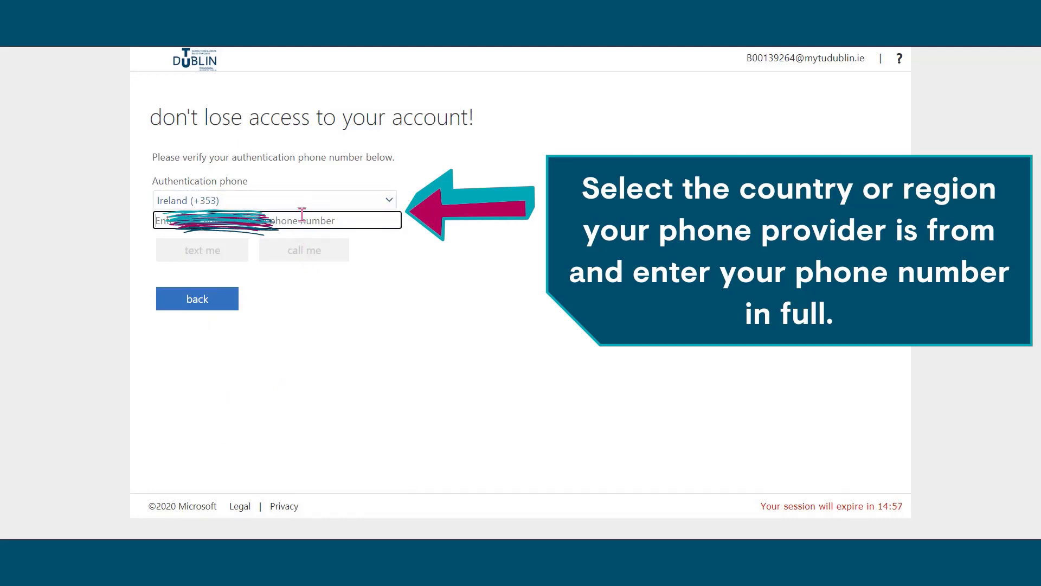
pyautogui.write('085')
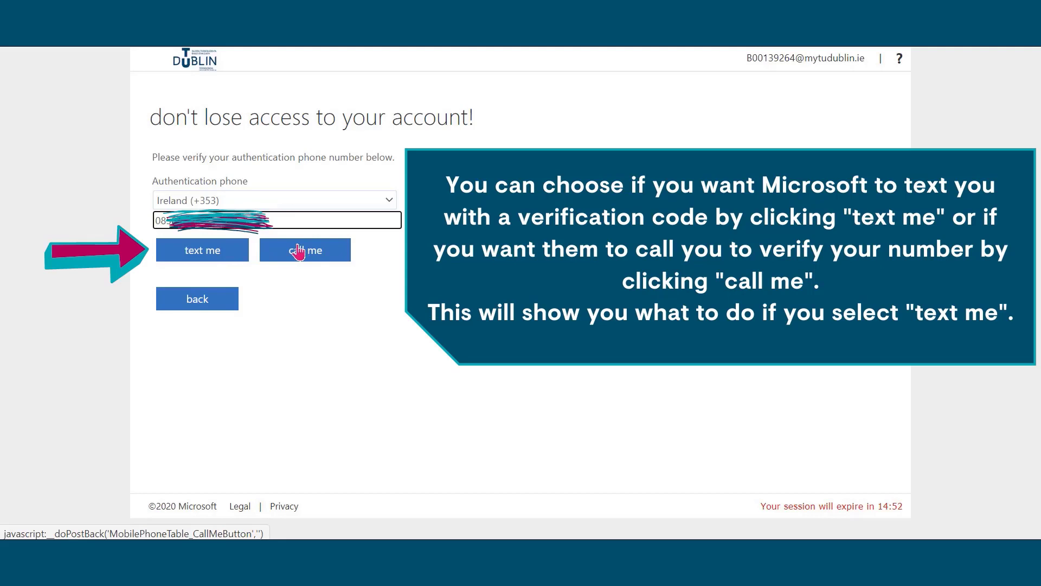
# Verify the authentication phone with the code received by text message
pyautogui.click(203, 251)
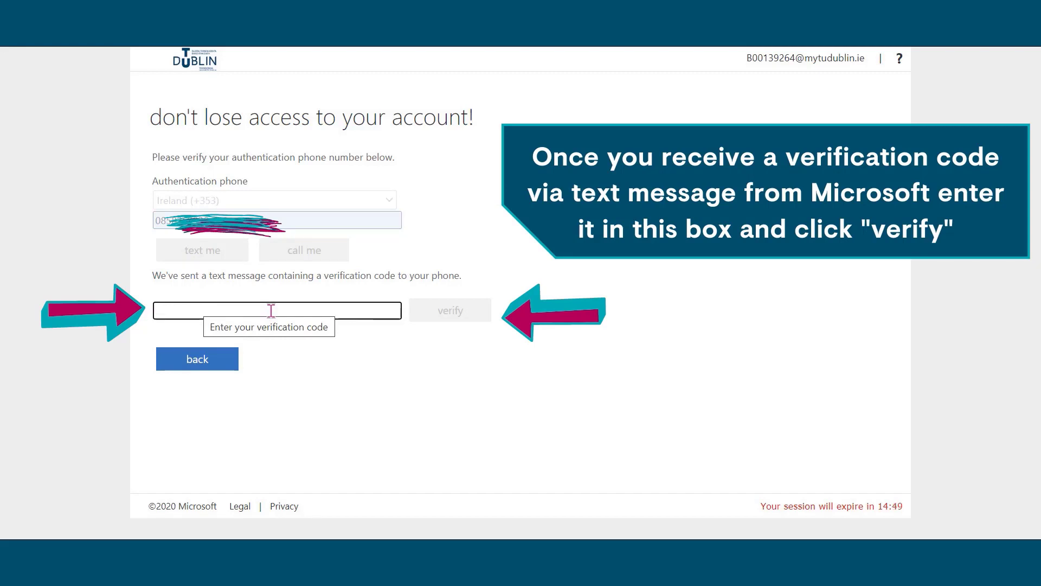
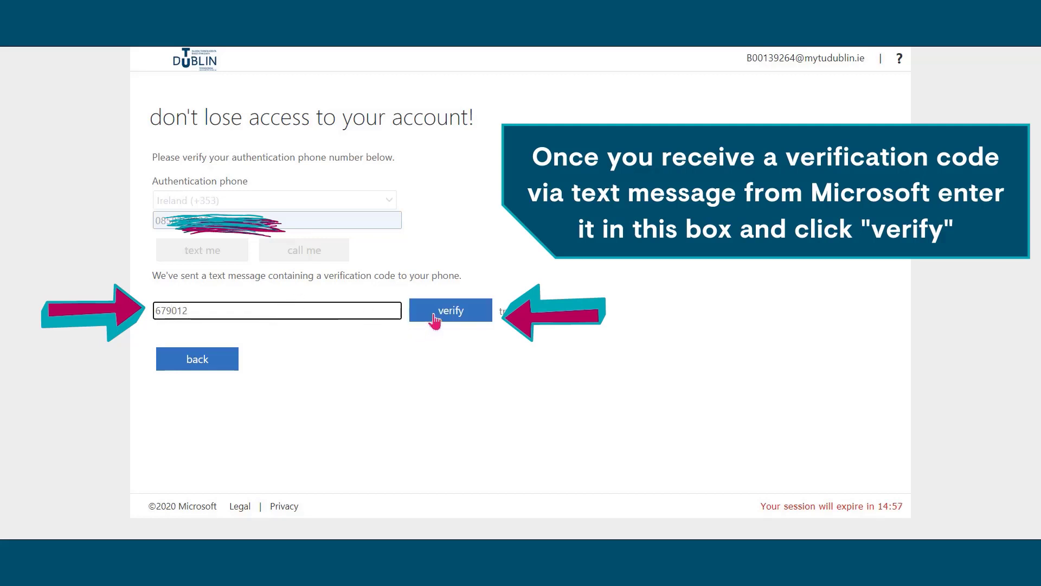
pyautogui.click(456, 310)
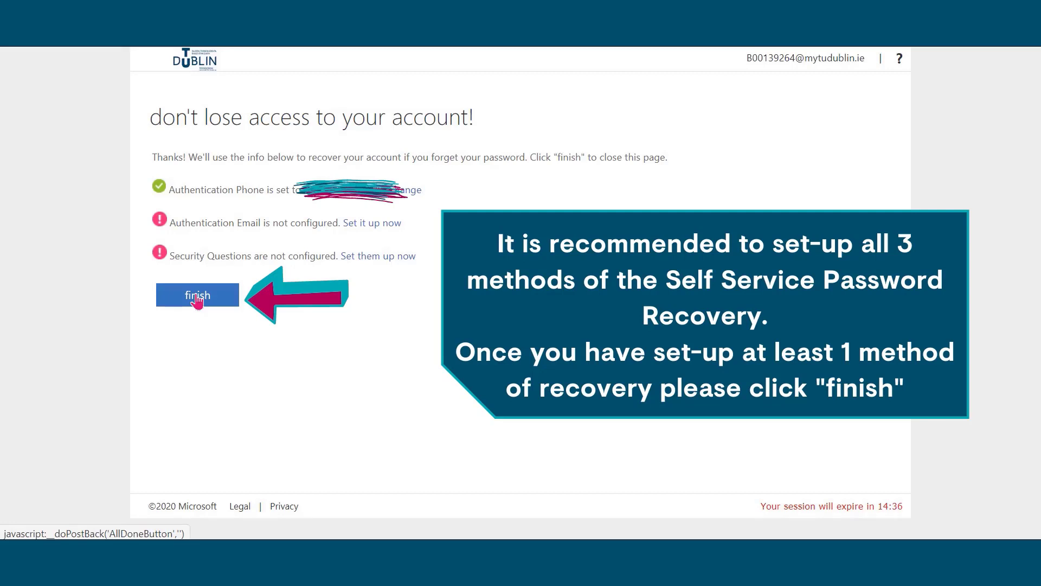
# Finish the recovery setup with only the authentication phone configured
pyautogui.click(196, 298)
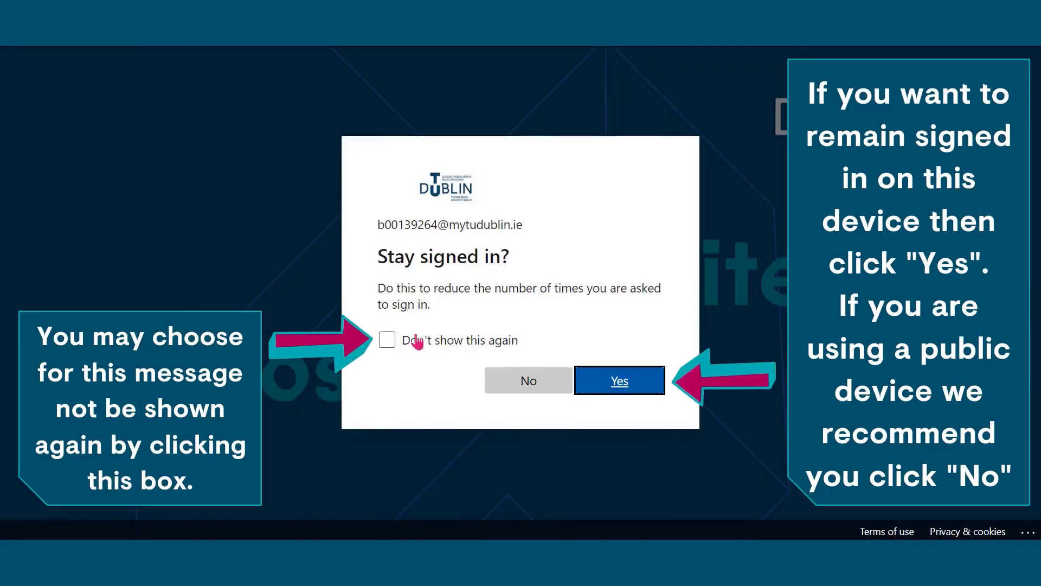
# Choose to stay signed in and stop this prompt from appearing again
pyautogui.click(388, 341)
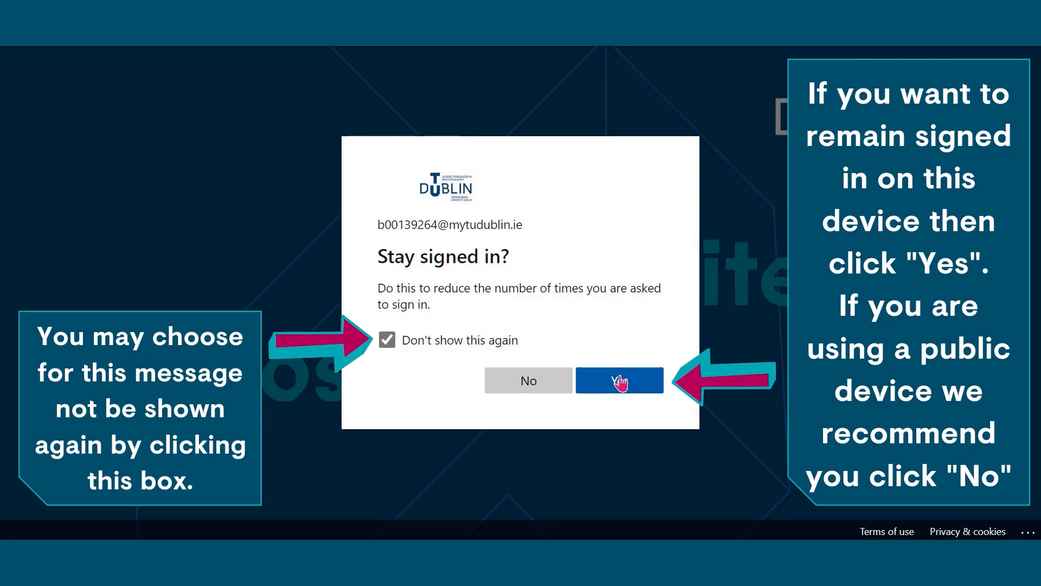
pyautogui.click(620, 383)
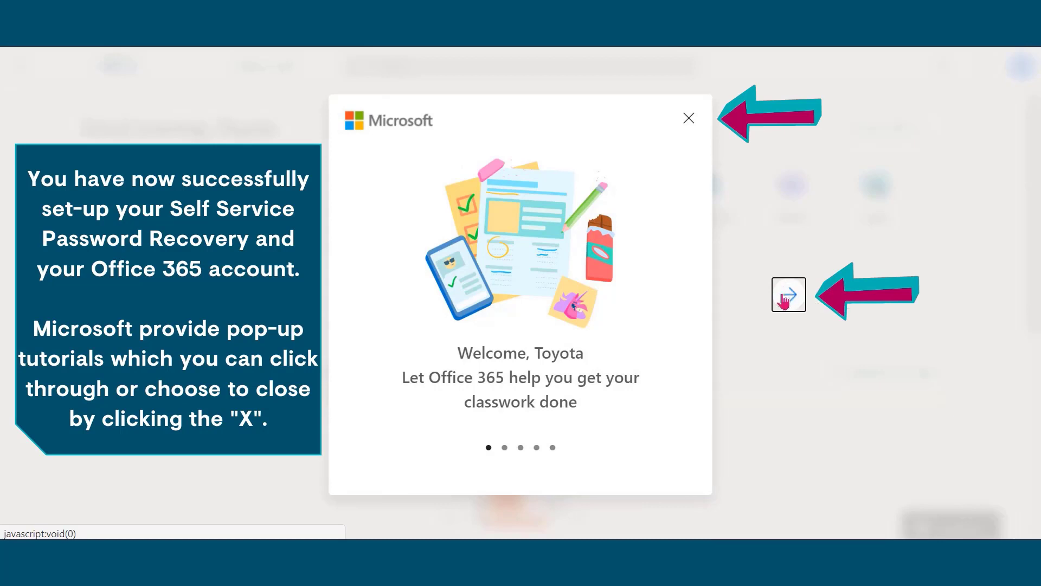
# Step through all the welcome tutorial slides and close the tutorial
pyautogui.click(788, 297)
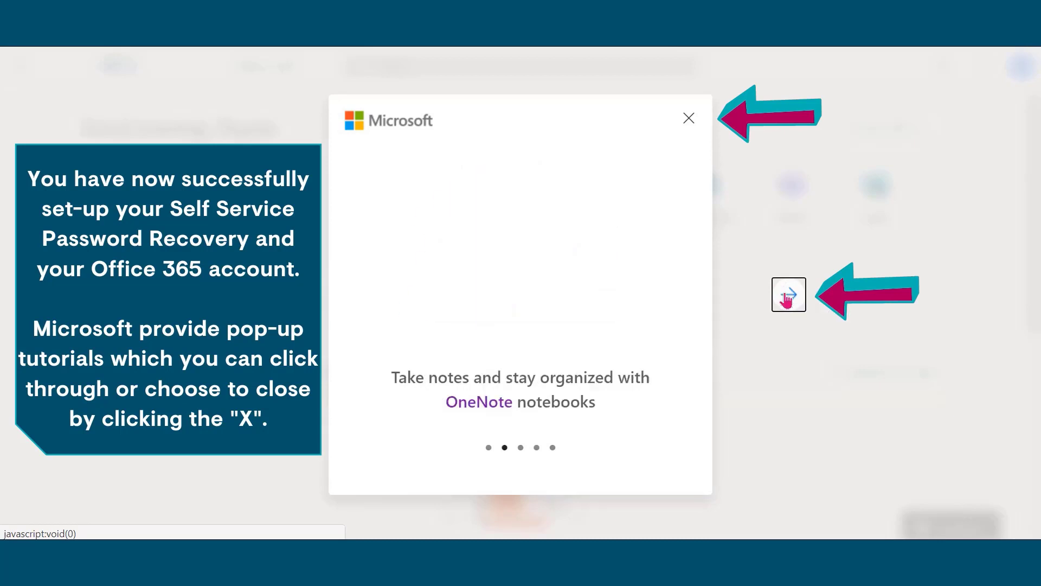
pyautogui.click(788, 296)
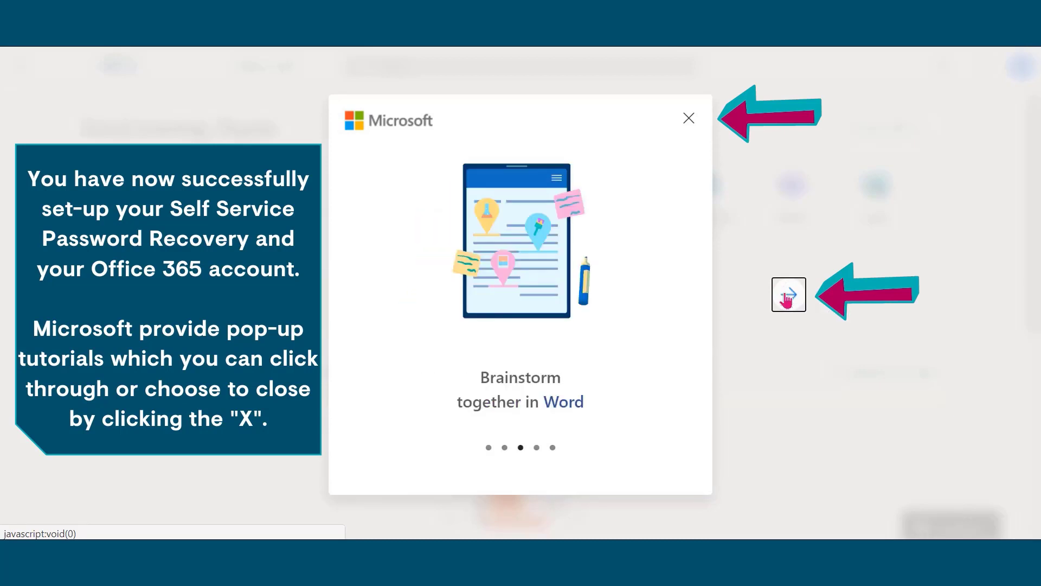
pyautogui.click(787, 297)
pyautogui.click(787, 296)
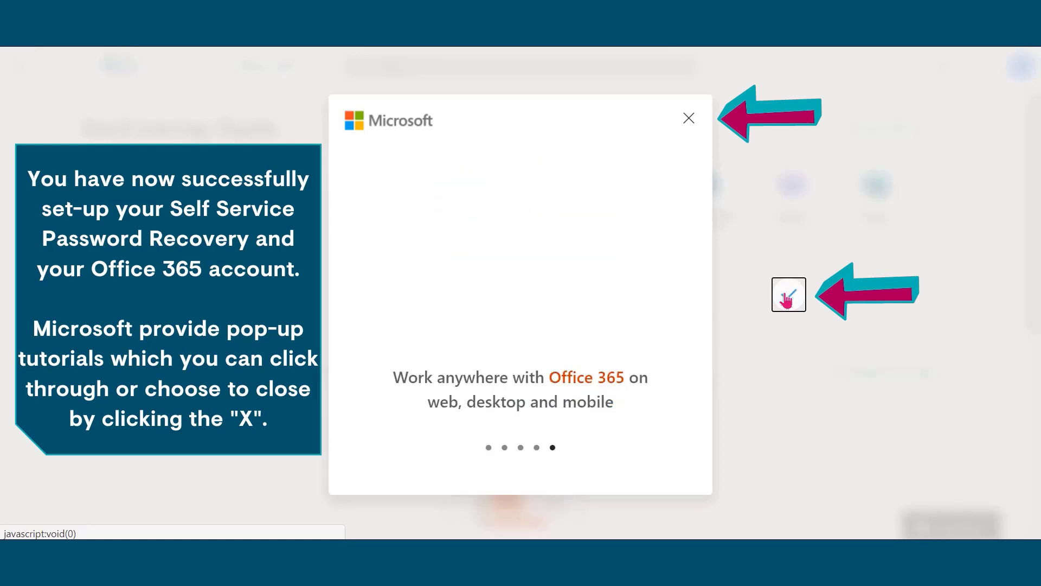
pyautogui.click(788, 296)
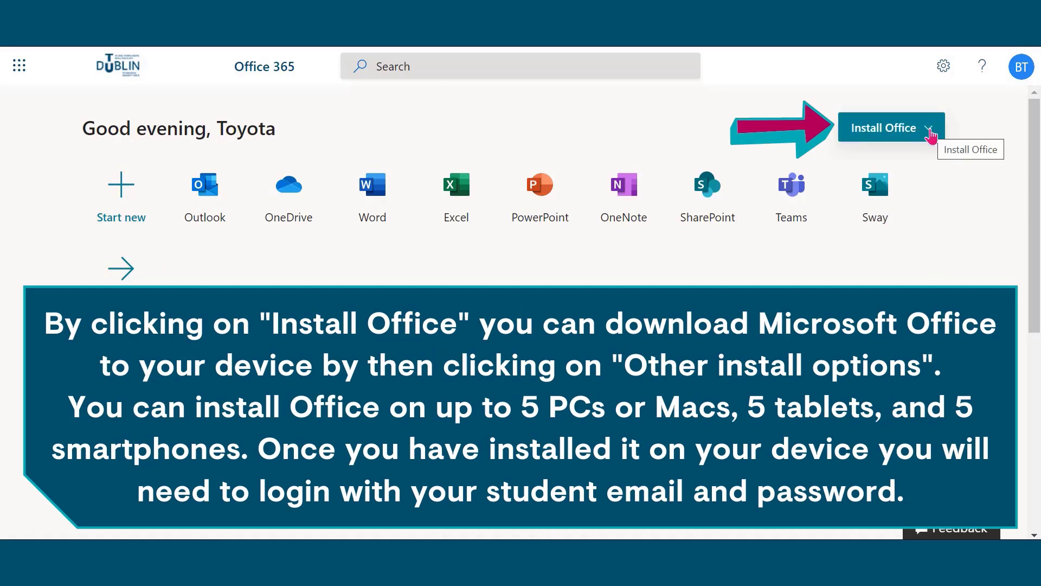
pyautogui.click(930, 136)
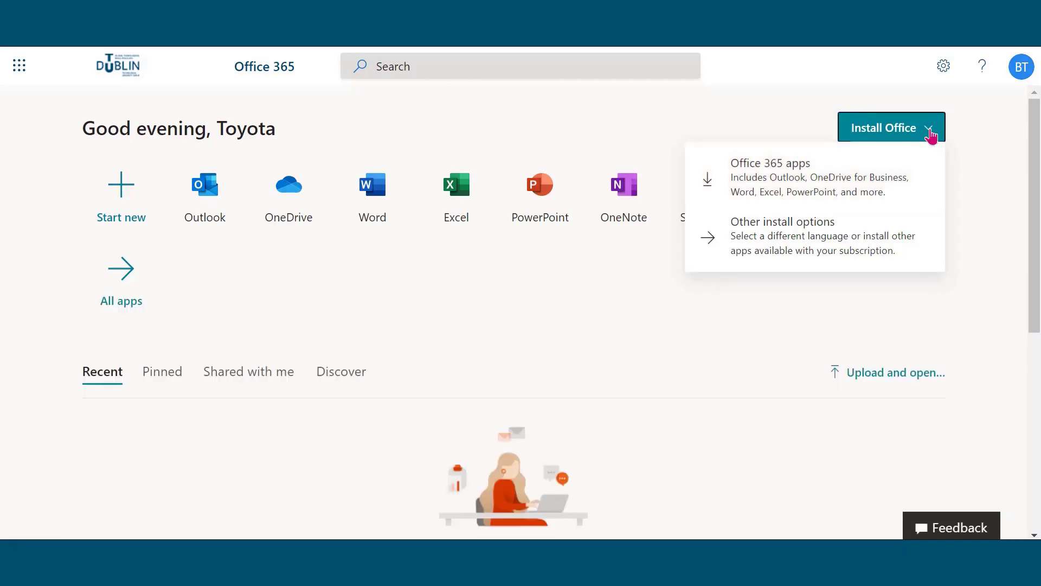
pyautogui.click(931, 134)
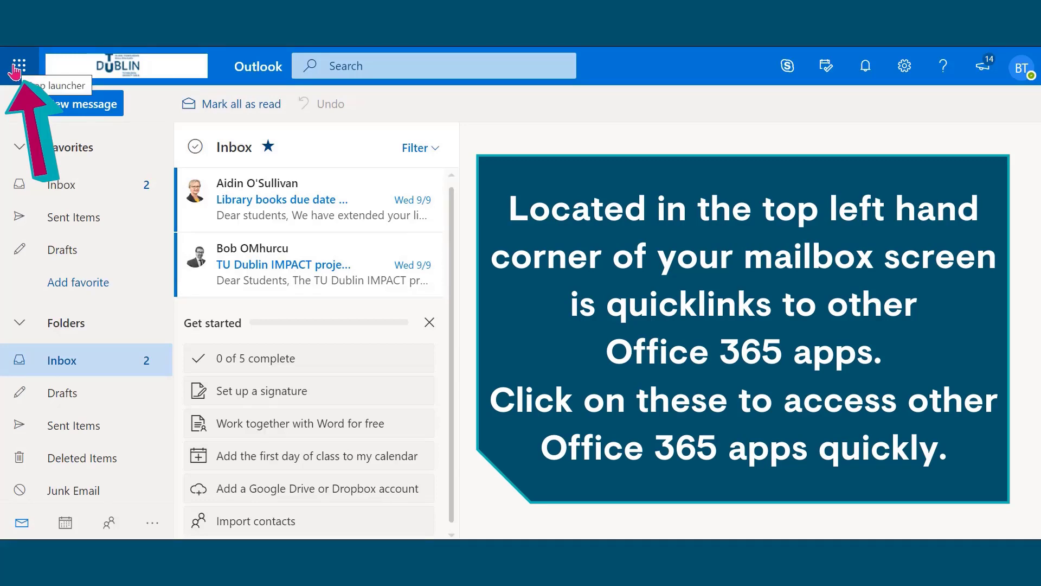
pyautogui.click(16, 70)
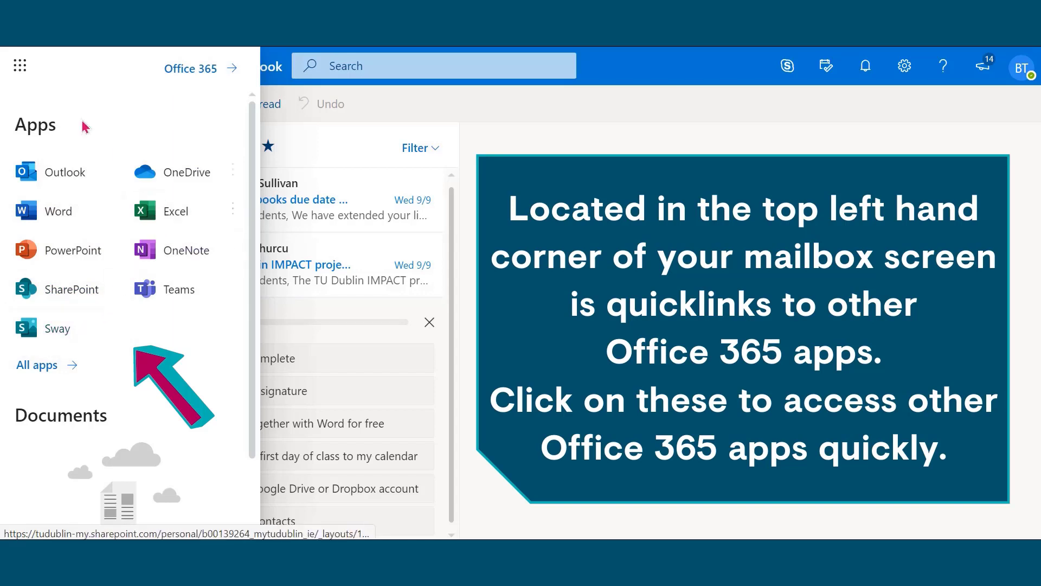
pyautogui.click(19, 66)
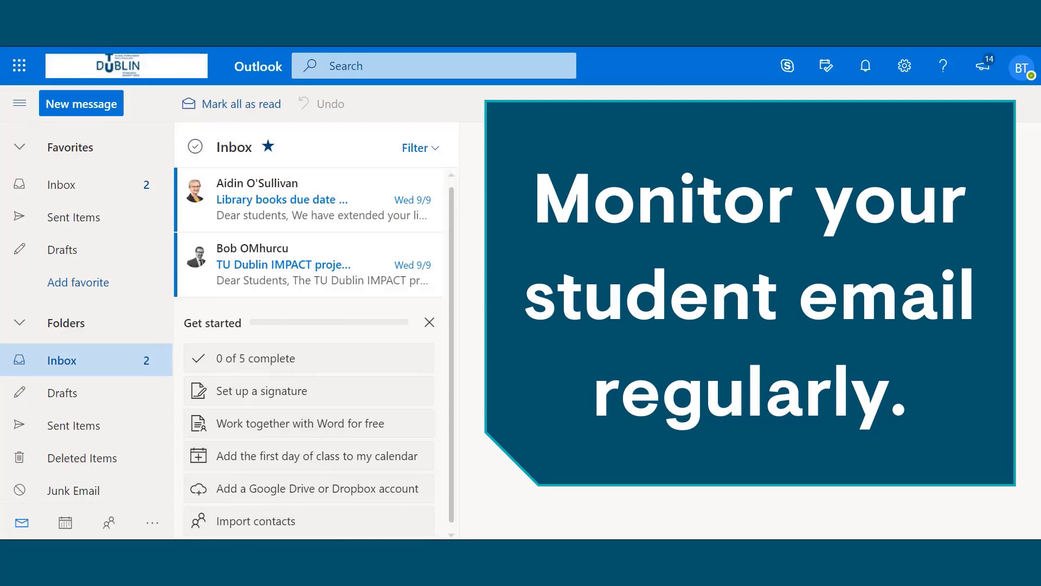